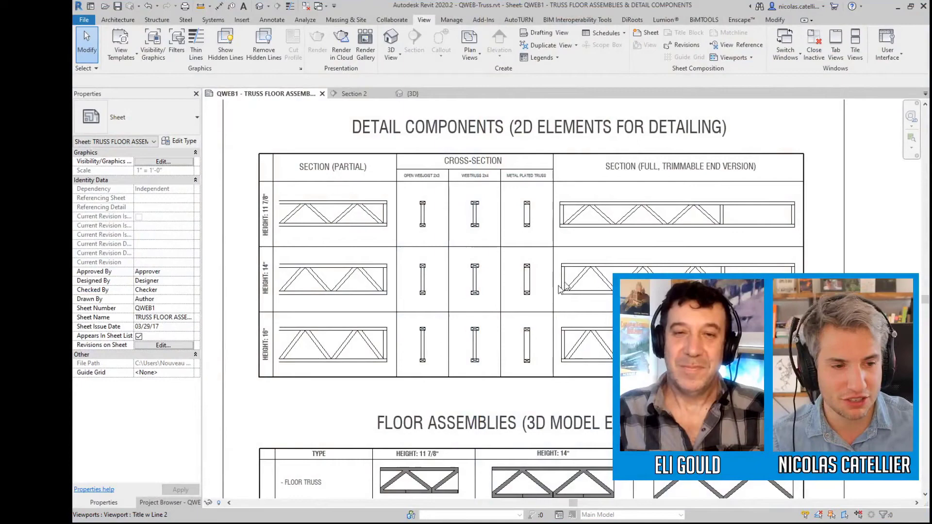
Pan and zoom across the sheet to inspect the Detail Components and Floor Assemblies tables.
scroll(517, 311, down, 5)
scroll(580, 323, up, 4)
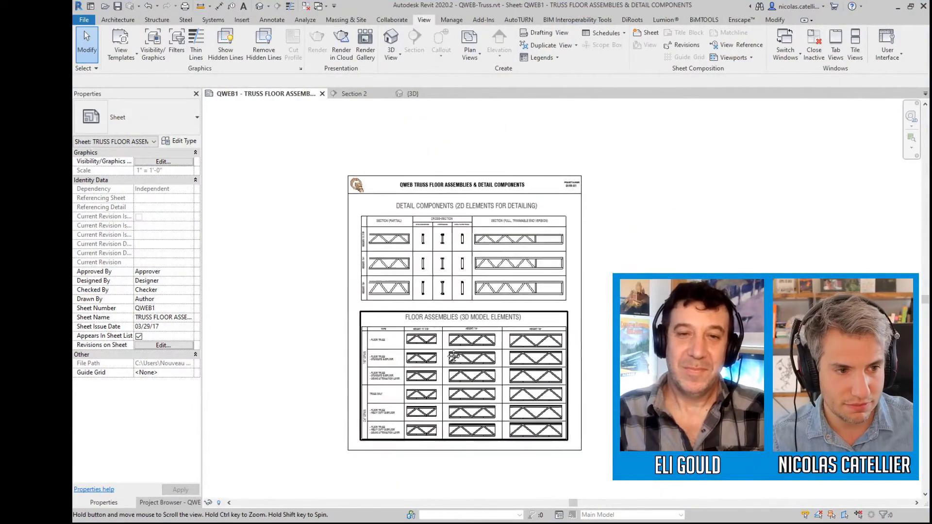
mouse_move(287, 270)
middle_down()
mouse_move(315, 273)
mouse_move(294, 276)
middle_up()
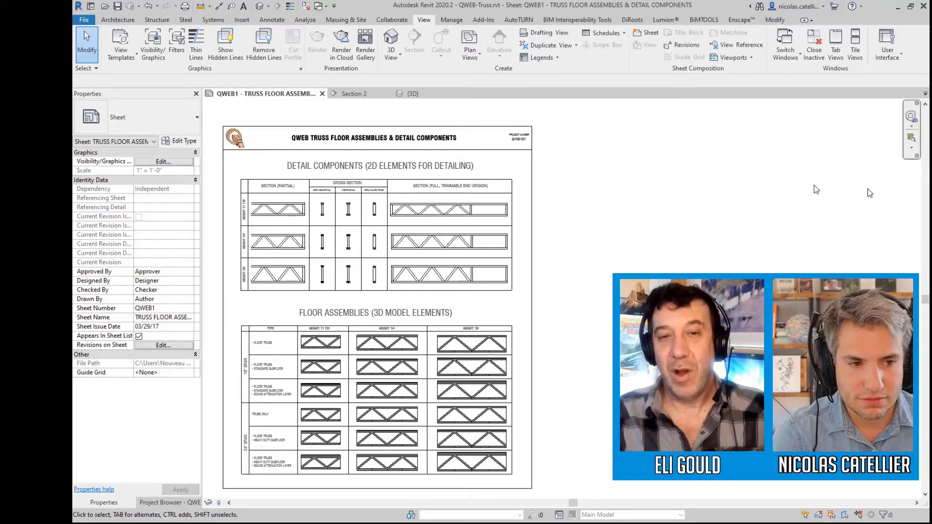
scroll(332, 211, up, 2)
scroll(354, 235, up, 3)
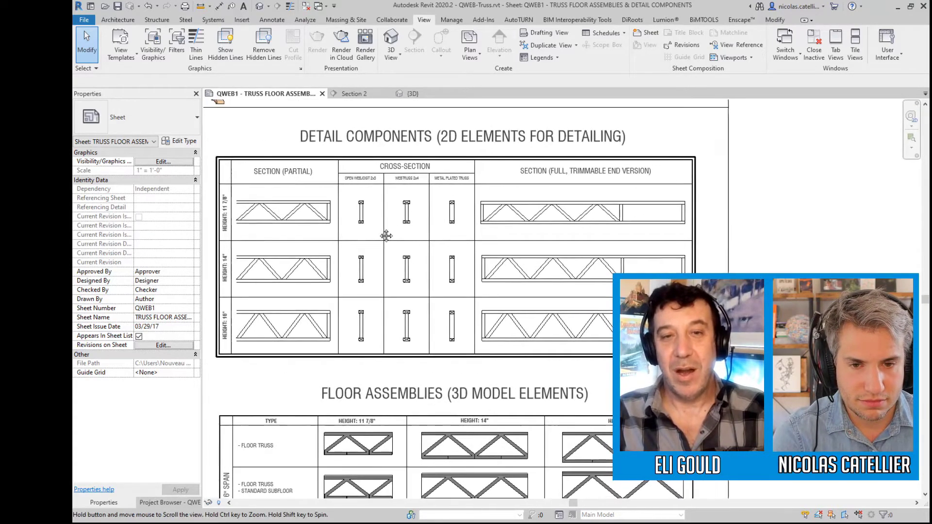
middle_drag(377, 235, 407, 237)
scroll(407, 237, up, 1)
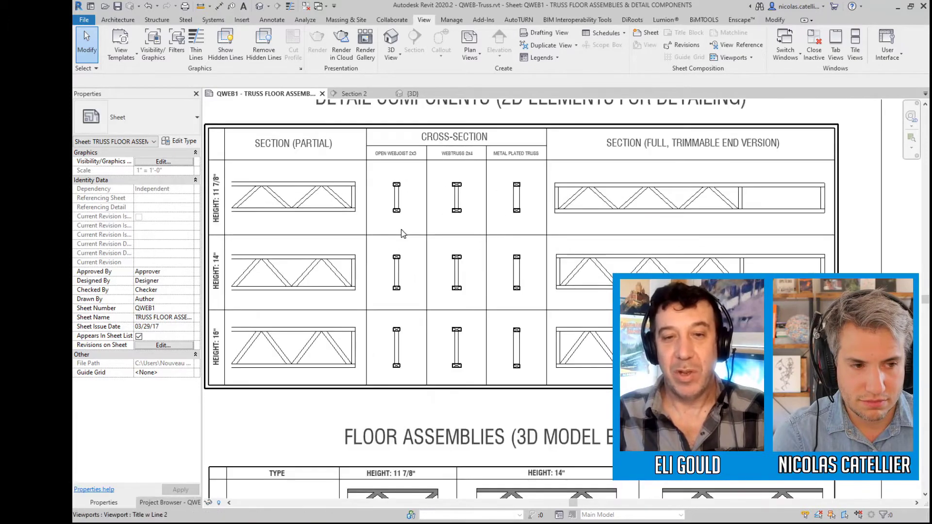
mouse_move(402, 389)
middle_down()
mouse_move(420, 356)
mouse_move(416, 225)
mouse_move(357, 159)
mouse_move(360, 201)
middle_up()
middle_drag(424, 299, 472, 261)
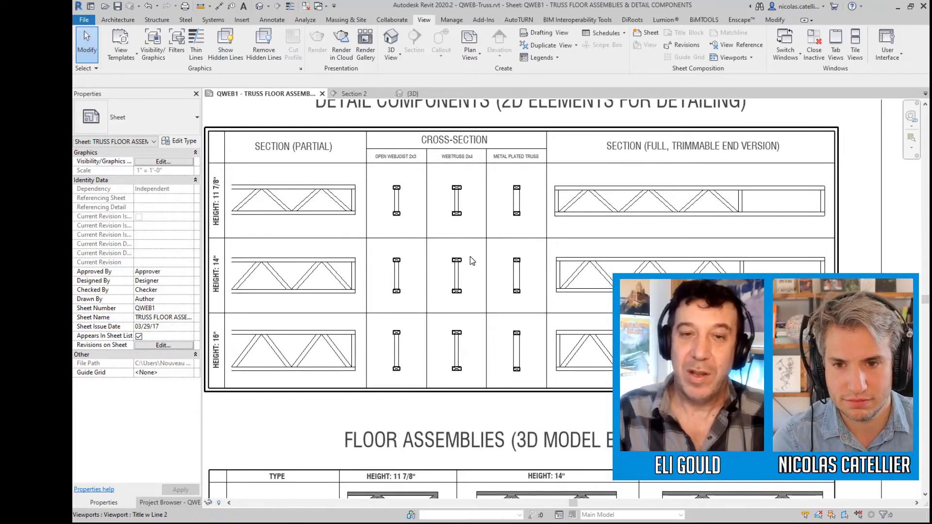
scroll(468, 262, down, 1)
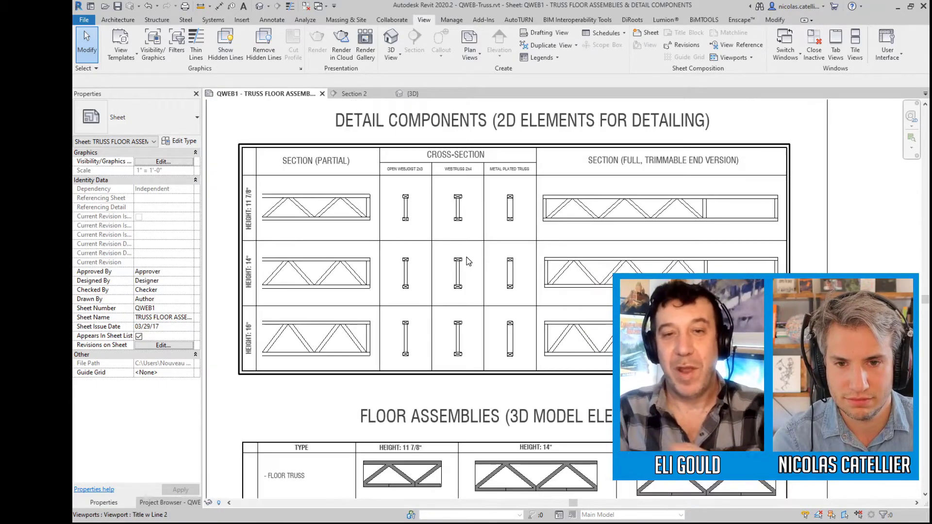
middle_drag(501, 255, 461, 210)
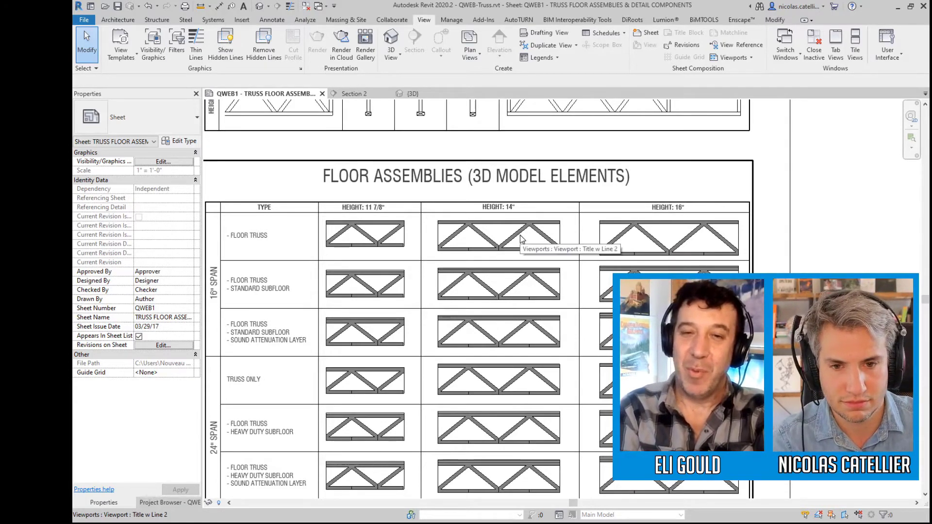
middle_drag(522, 239, 434, 363)
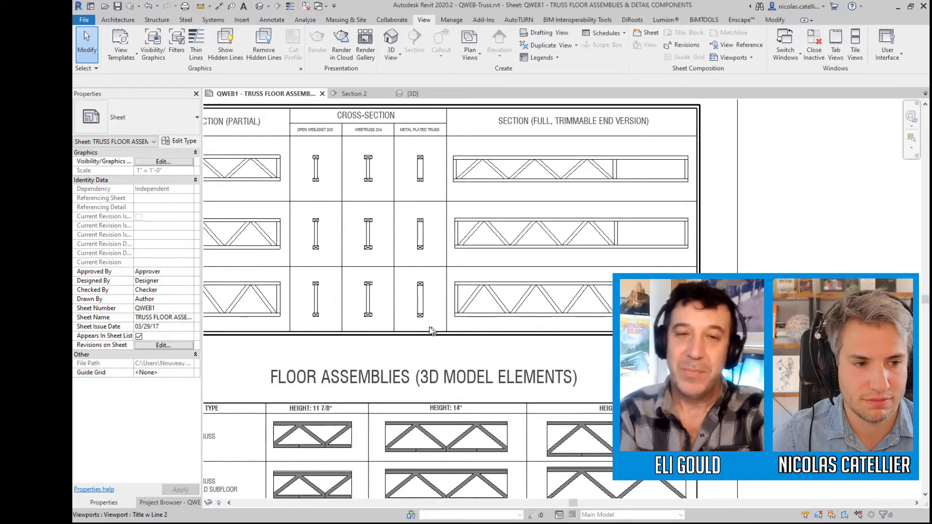
scroll(428, 326, up, 3)
scroll(462, 187, up, 3)
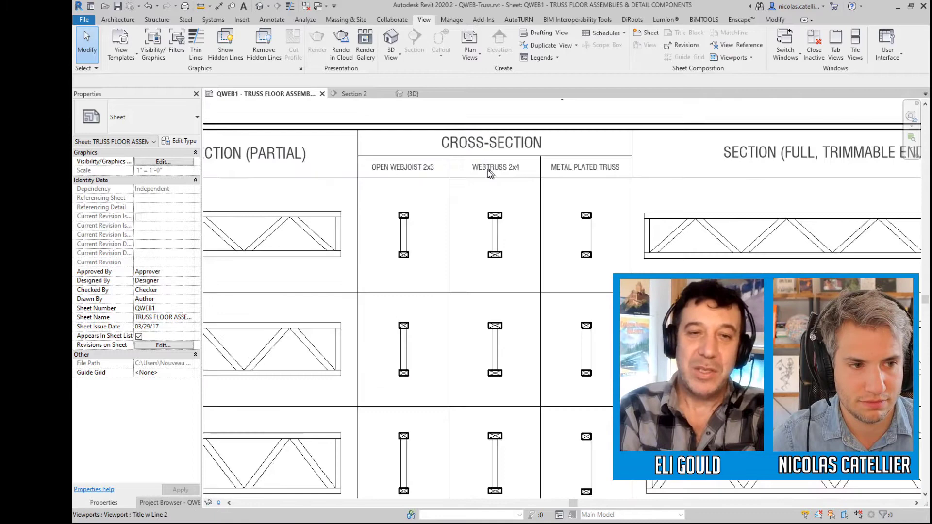
mouse_move(478, 271)
middle_down()
mouse_move(453, 264)
mouse_move(466, 263)
middle_up()
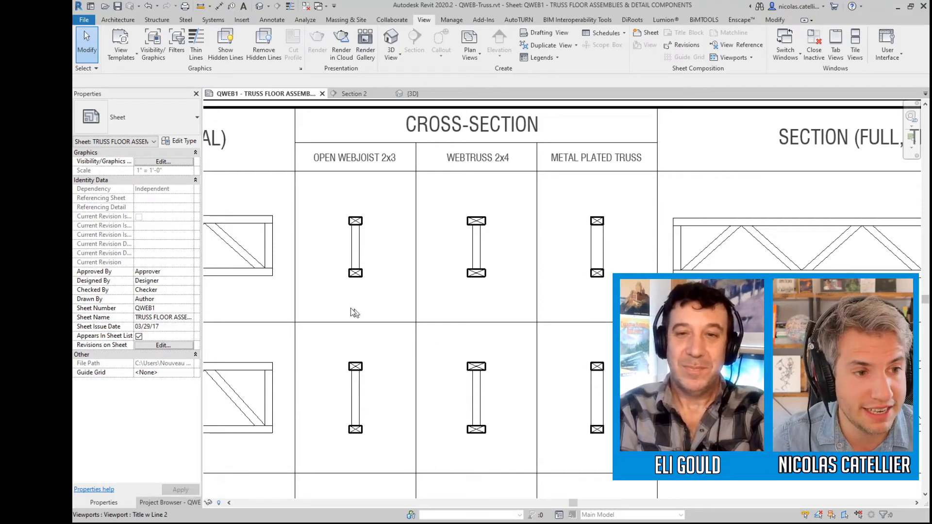
Activate the Detail Components legend viewport for editing.
click(392, 316)
scroll(401, 301, down, 3)
middle_drag(367, 289, 401, 293)
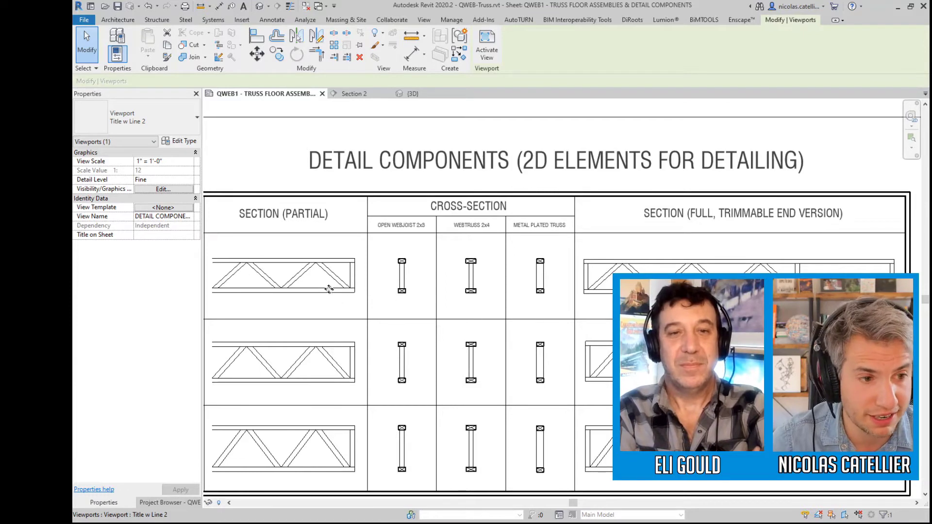
double_click(329, 289)
middle_drag(132, 349, 286, 318)
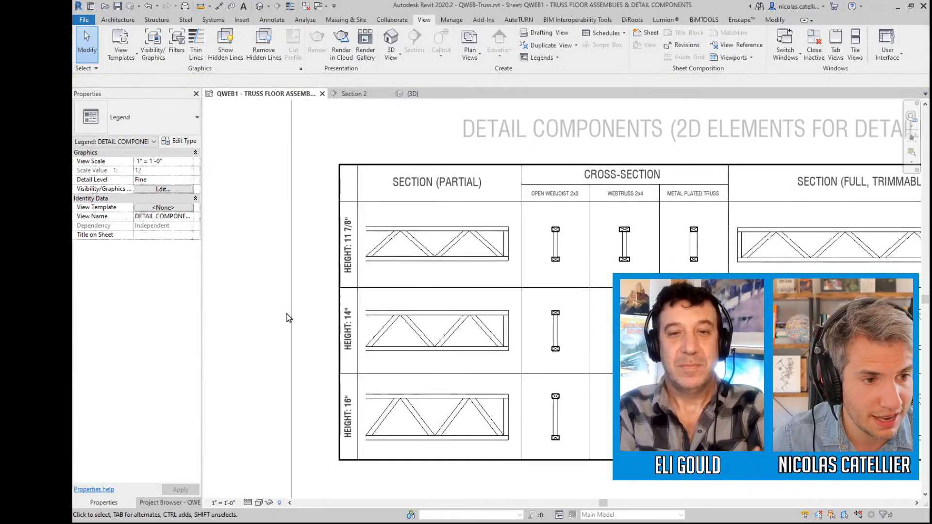
scroll(286, 318, up, 2)
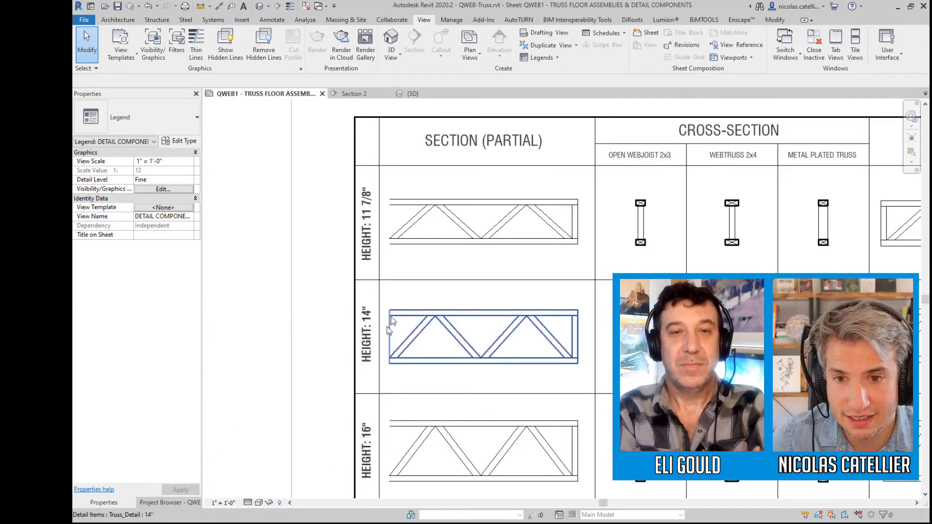
scroll(340, 174, up, 1)
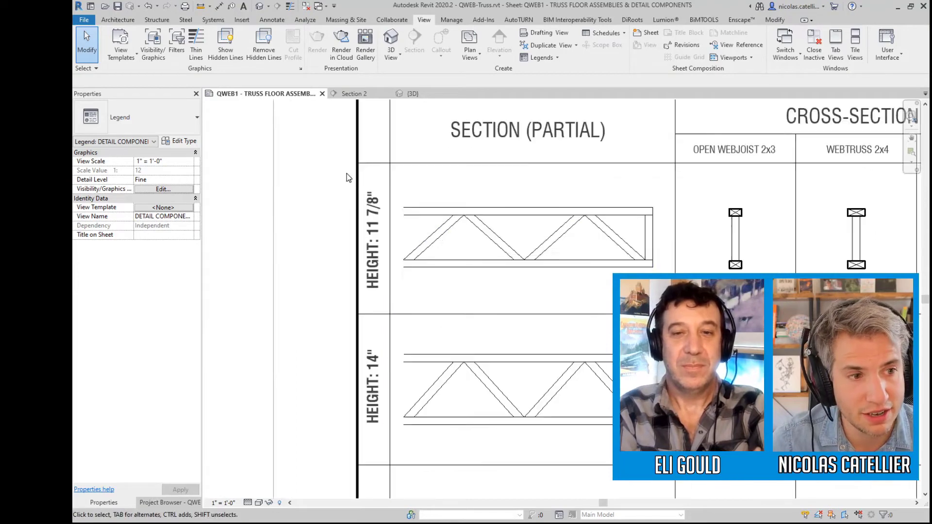
Select the 11 7/8" partial truss detail component in the legend.
click(460, 213)
middle_drag(460, 213, 412, 247)
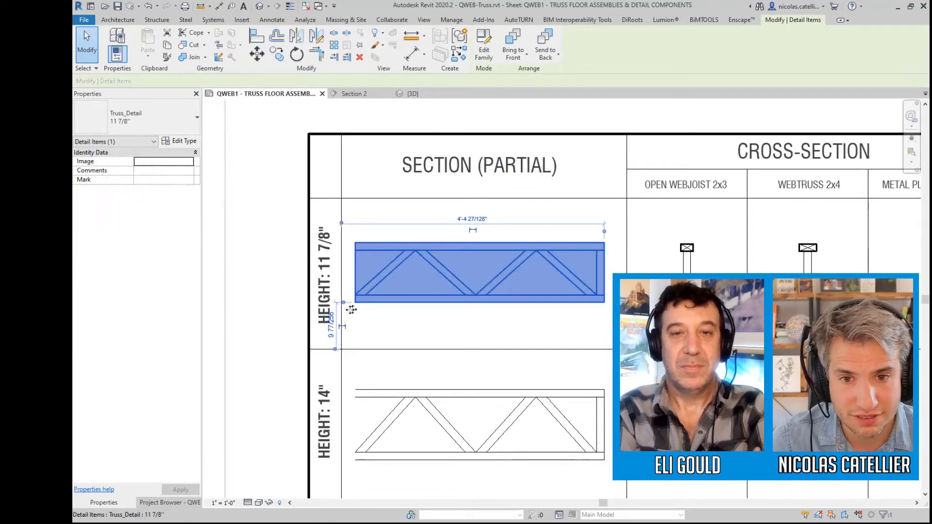
scroll(352, 310, down, 2)
scroll(729, 301, up, 1)
middle_drag(728, 301, 530, 316)
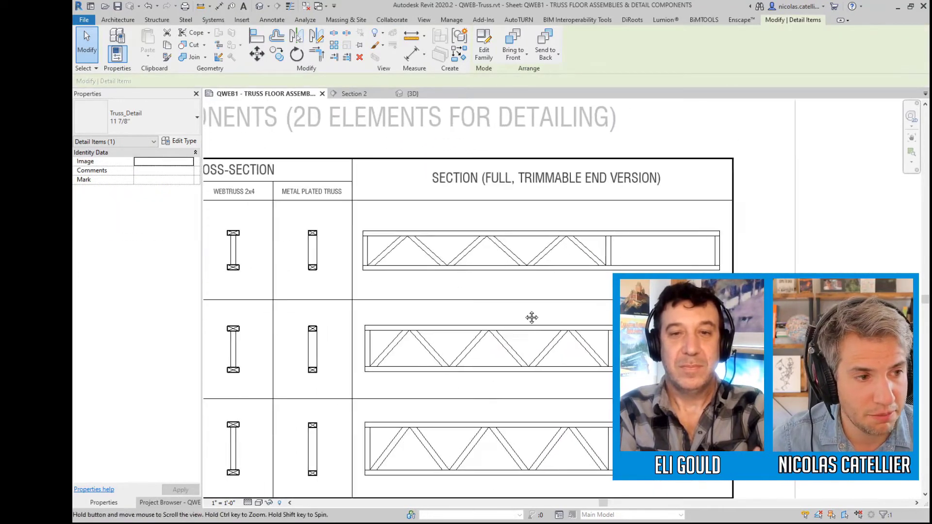
Drag the 11 7/8" full-section truss's end grips to make it 8'-2" long, then nudge it right.
click(631, 253)
scroll(601, 291, up, 1)
middle_drag(577, 365, 537, 341)
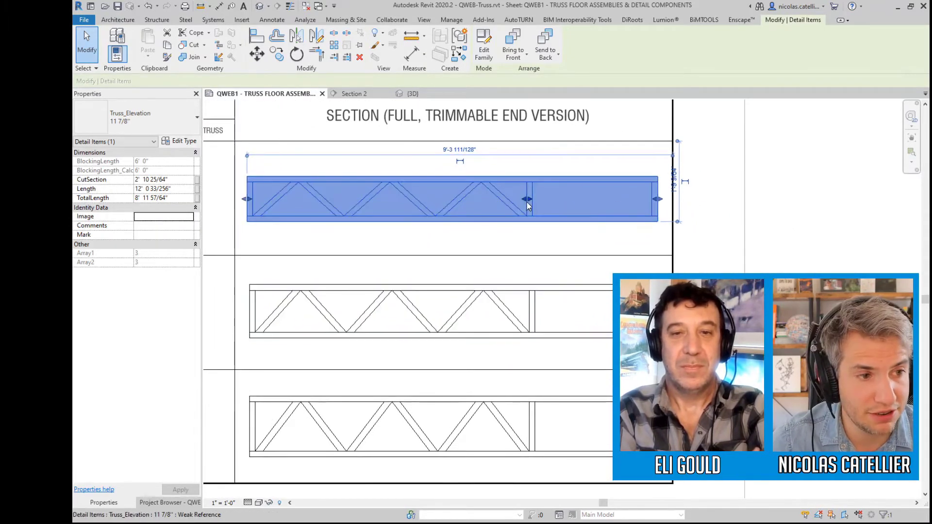
drag(528, 200, 476, 205)
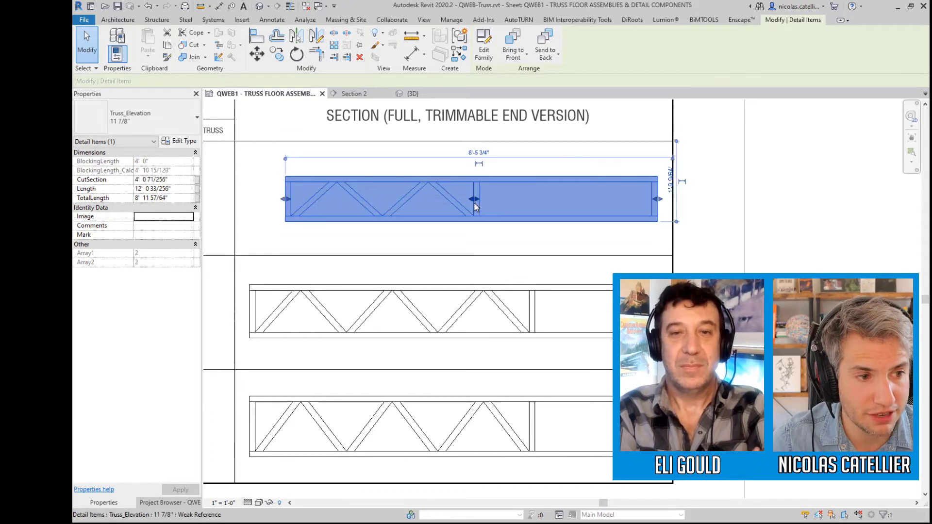
drag(655, 200, 562, 202)
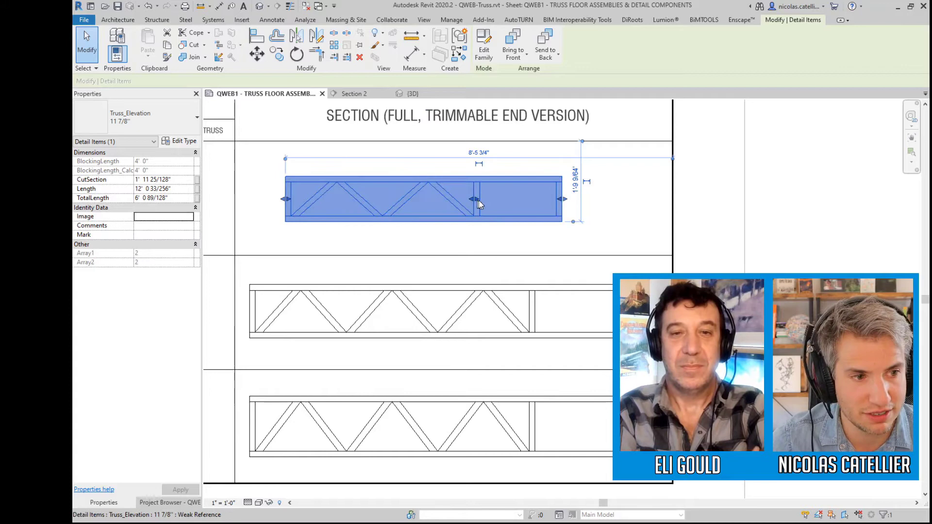
drag(479, 200, 566, 201)
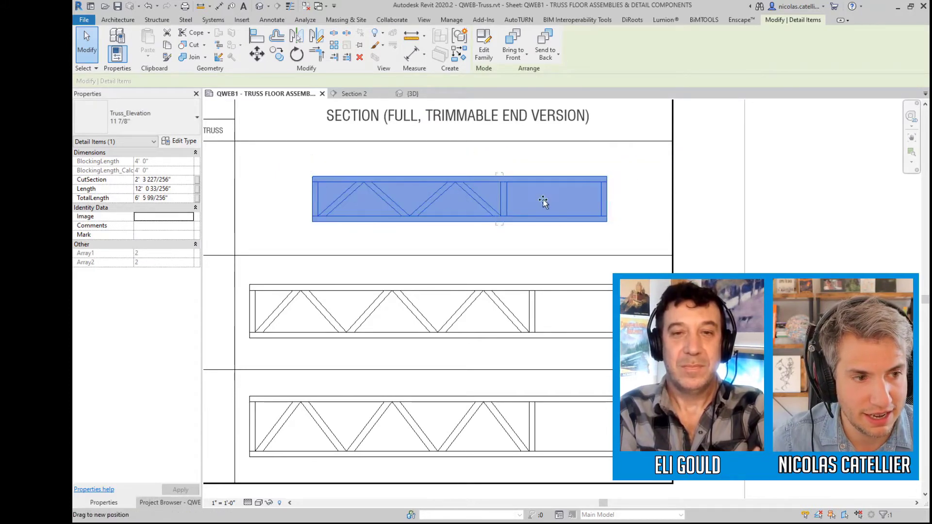
drag(476, 184, 517, 185)
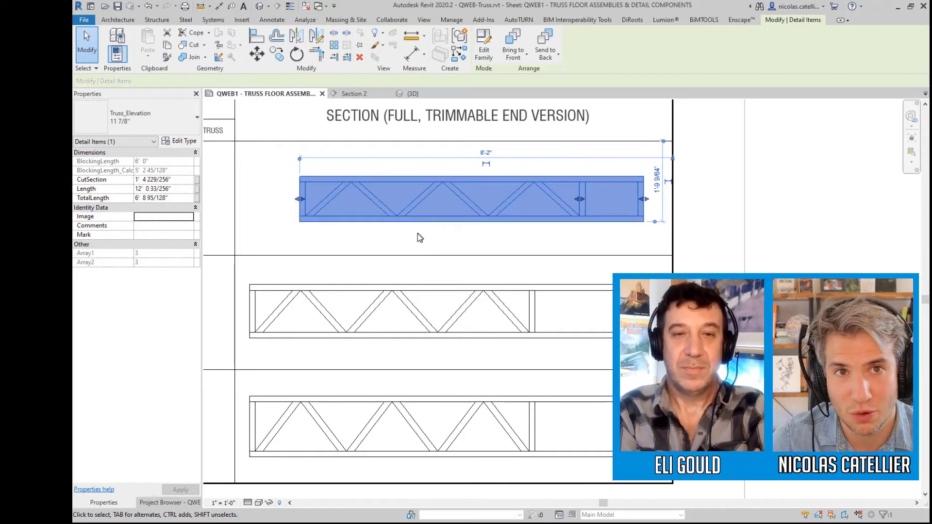
Inspect the 14" WebTruss 2x4 cross-section component, then clear the selection.
scroll(427, 233, down, 3)
scroll(426, 209, up, 4)
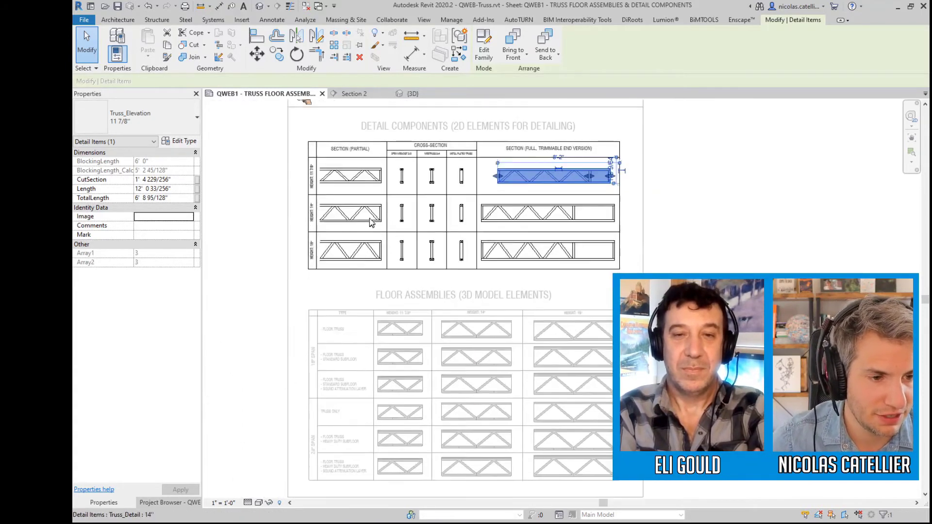
scroll(427, 206, up, 1)
click(454, 209)
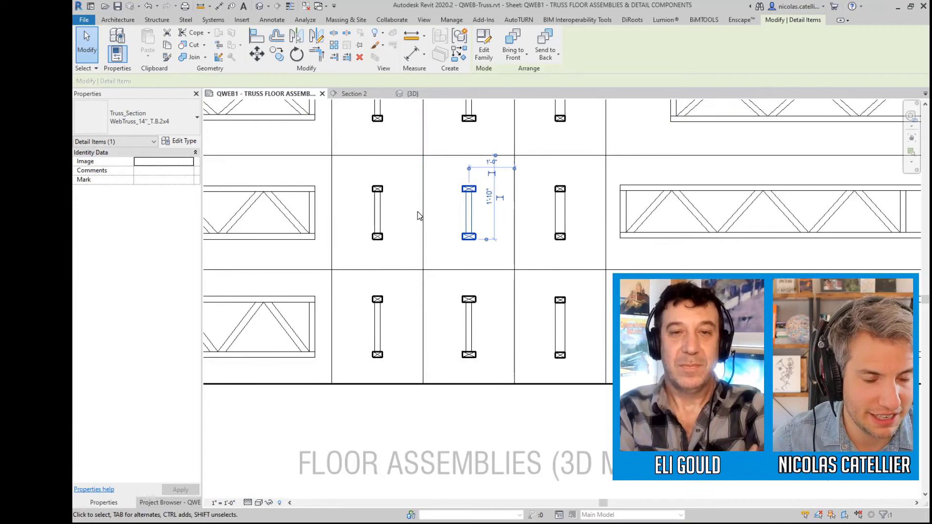
scroll(389, 225, down, 1)
scroll(389, 225, down, 2)
key(Escape)
Bring the Floor Assemblies table with its 11 7/8" and 14" trusses into view.
scroll(597, 358, up, 1)
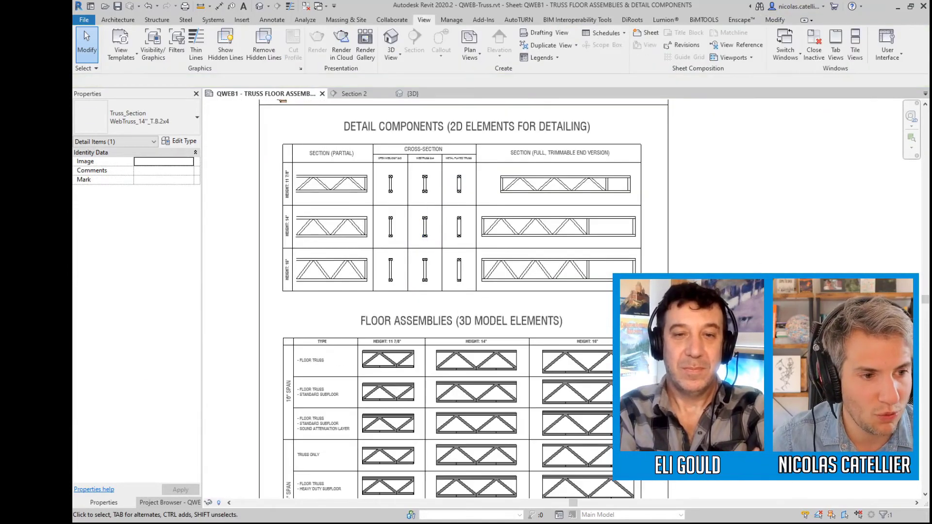
middle_drag(631, 340, 591, 359)
middle_drag(575, 419, 569, 393)
scroll(291, 369, up, 2)
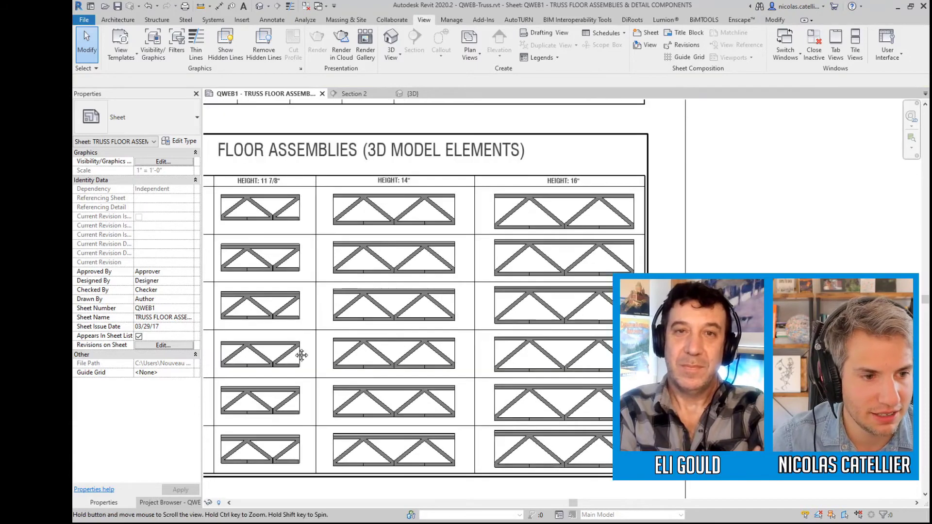
middle_drag(234, 221, 316, 197)
scroll(316, 194, up, 3)
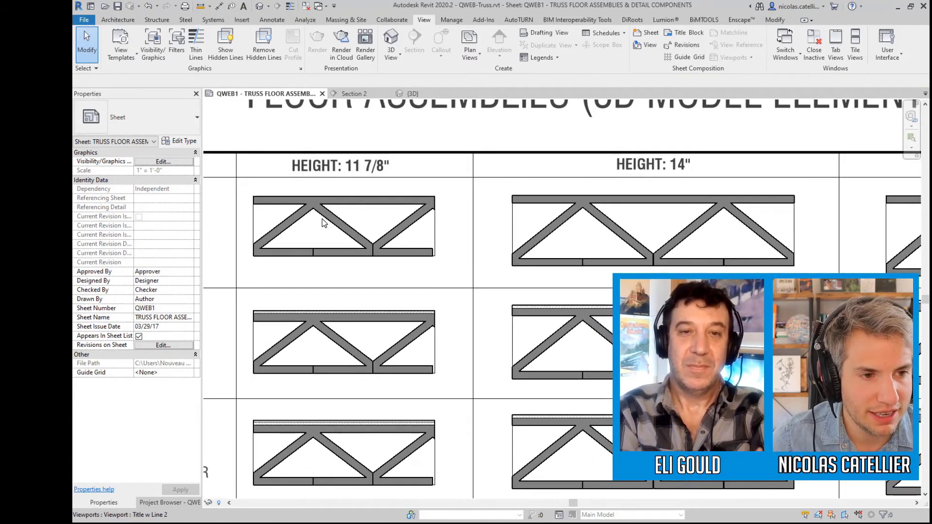
Select the Floor Assemblies legend's first 11 7/8" truss component to check its floor type.
click(322, 217)
click(328, 220)
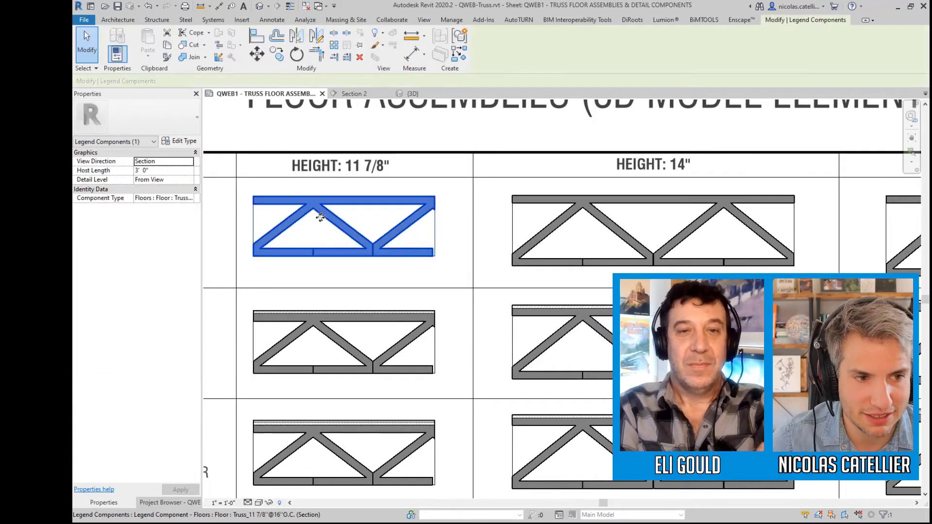
middle_drag(281, 163, 331, 191)
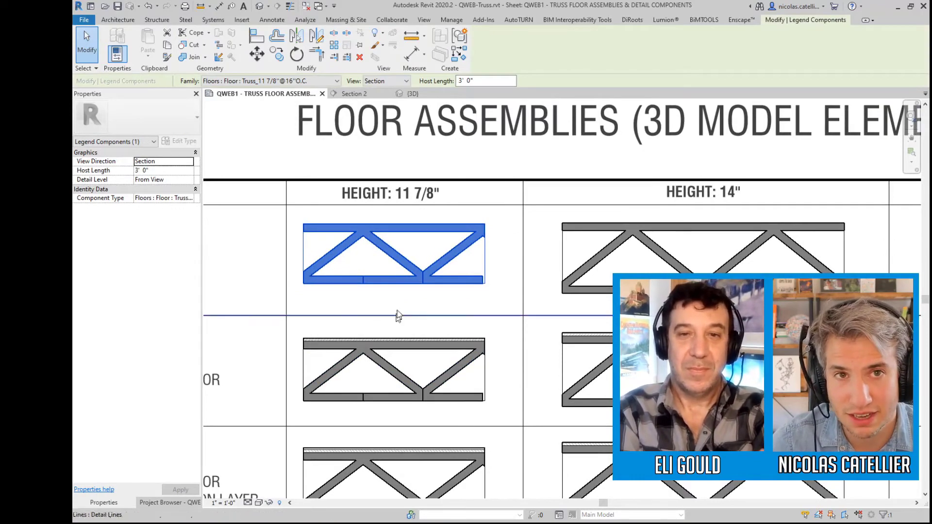
scroll(449, 226, down, 4)
scroll(397, 316, up, 4)
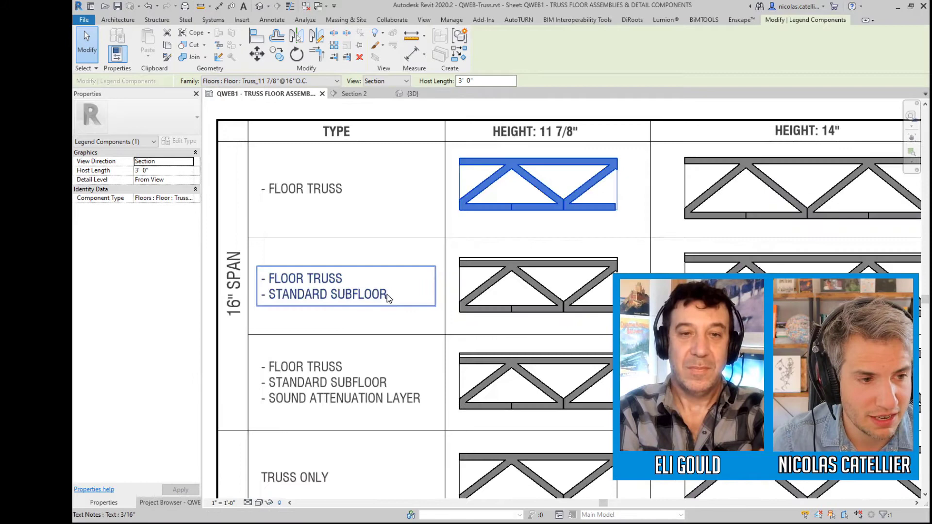
scroll(340, 206, up, 2)
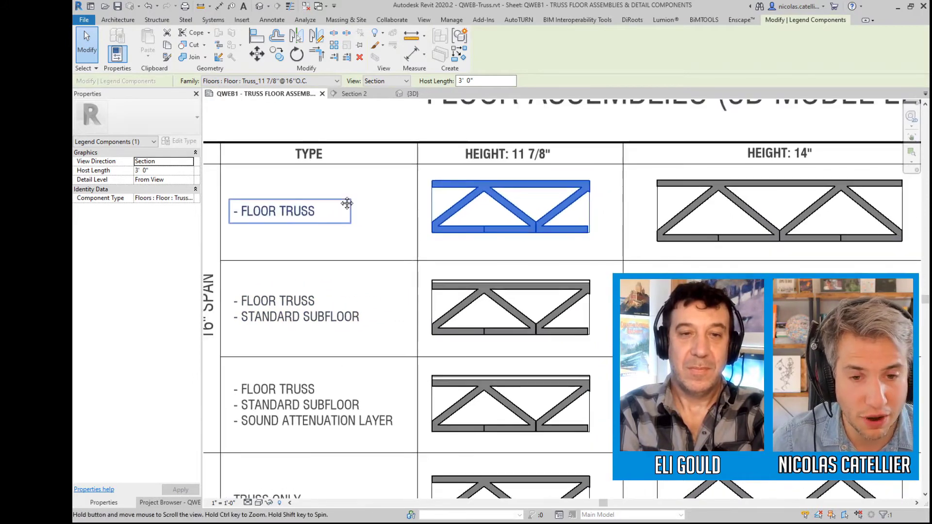
Select the truss in the sound attenuation layer row.
middle_drag(292, 350, 312, 293)
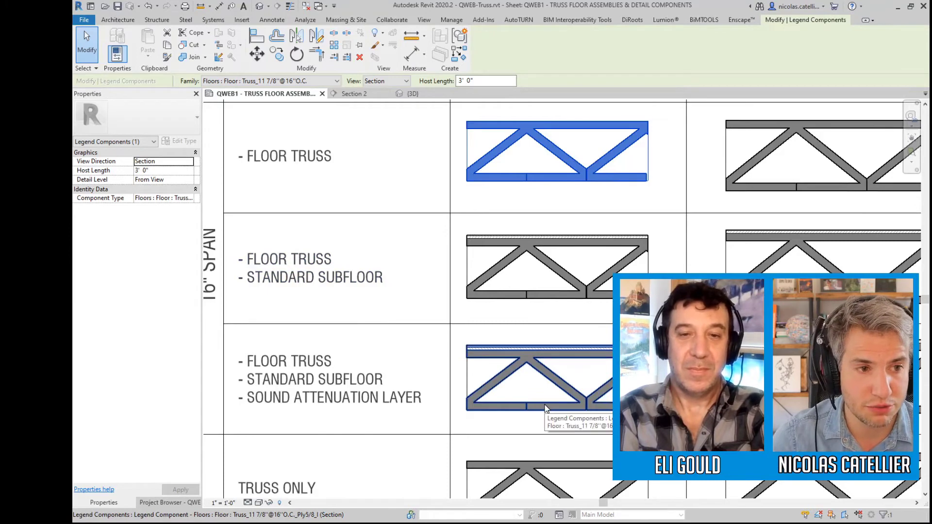
scroll(479, 357, down, 2)
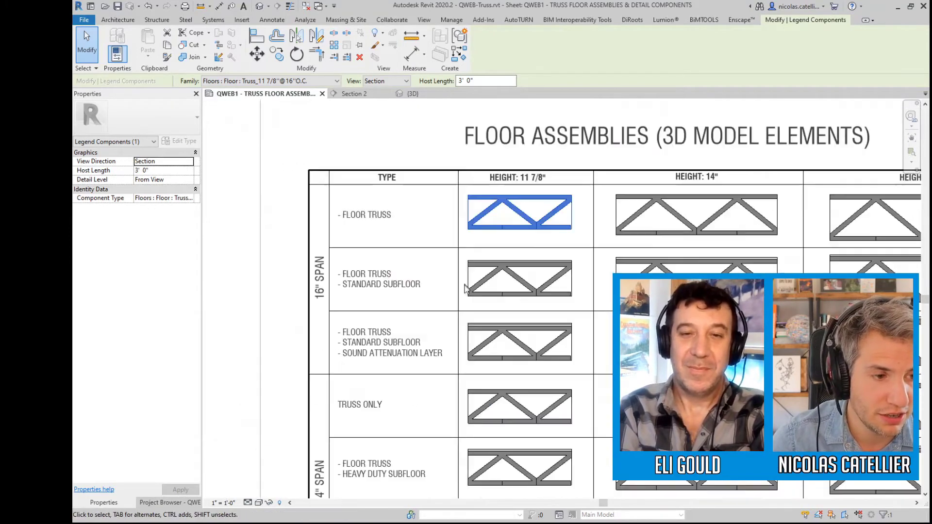
middle_drag(494, 356, 360, 331)
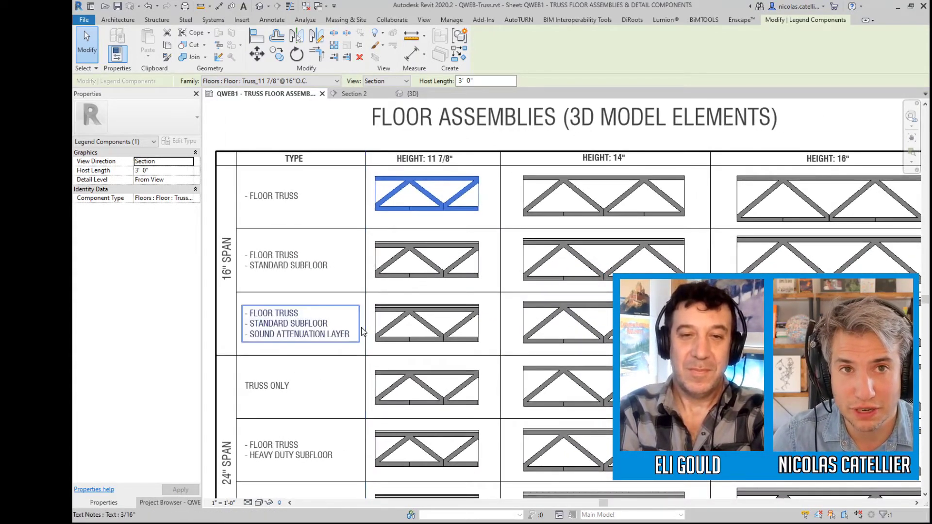
click(440, 339)
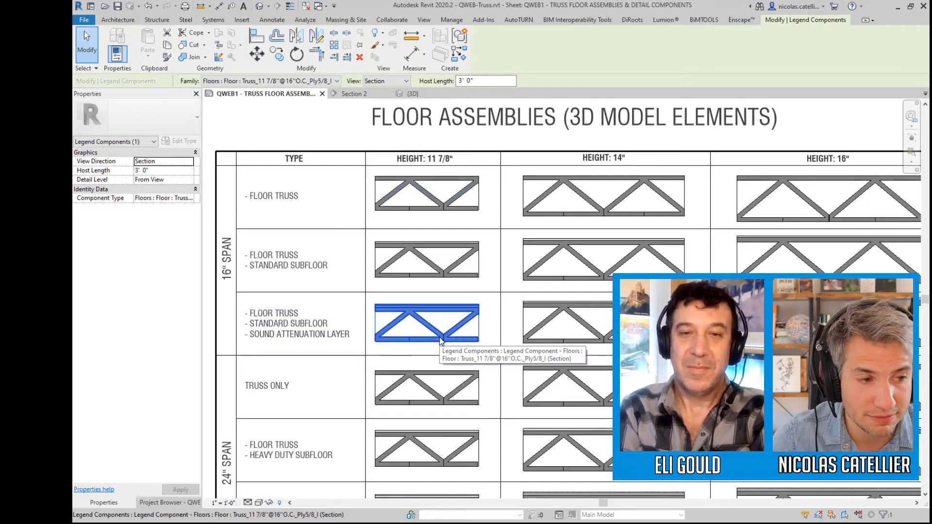
click(420, 97)
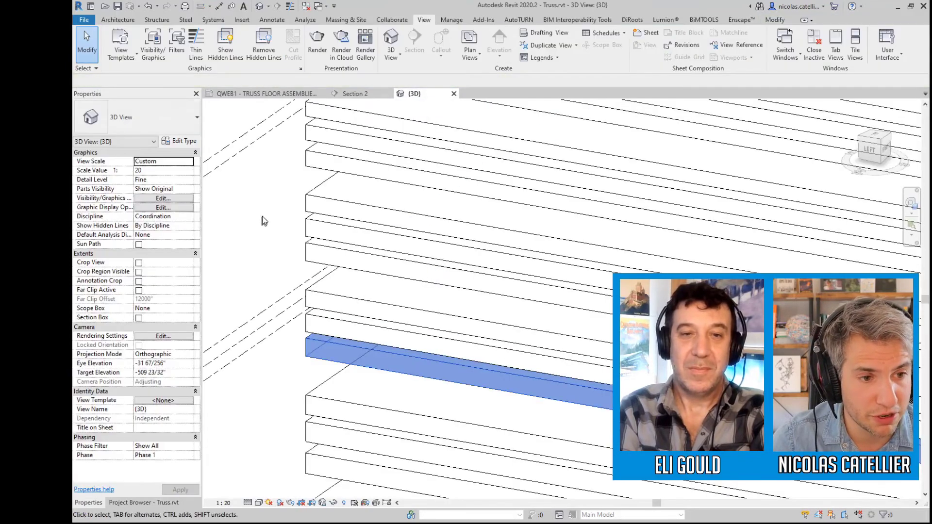
scroll(306, 283, down, 3)
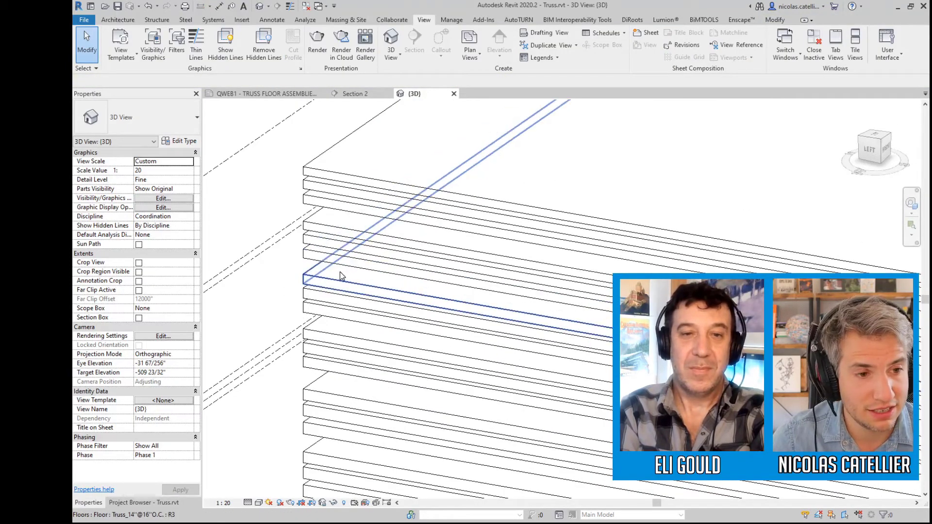
scroll(302, 242, up, 3)
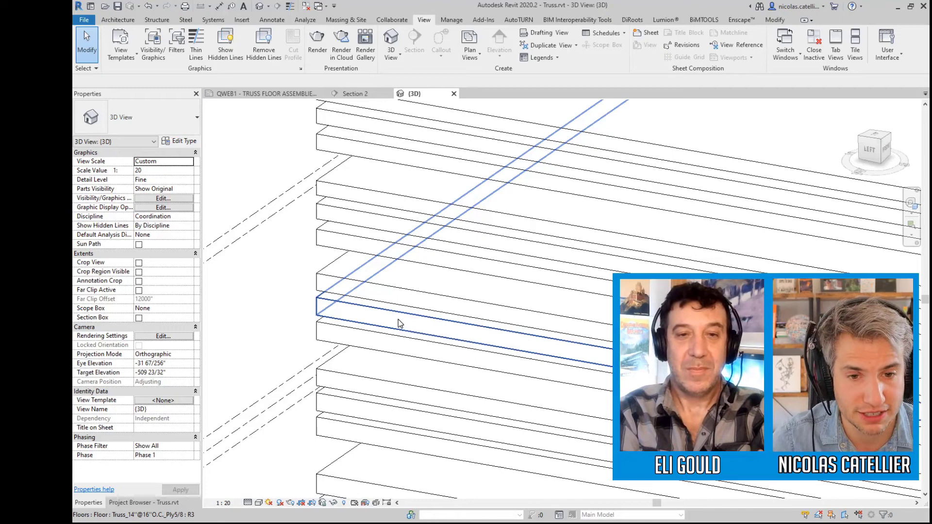
click(367, 287)
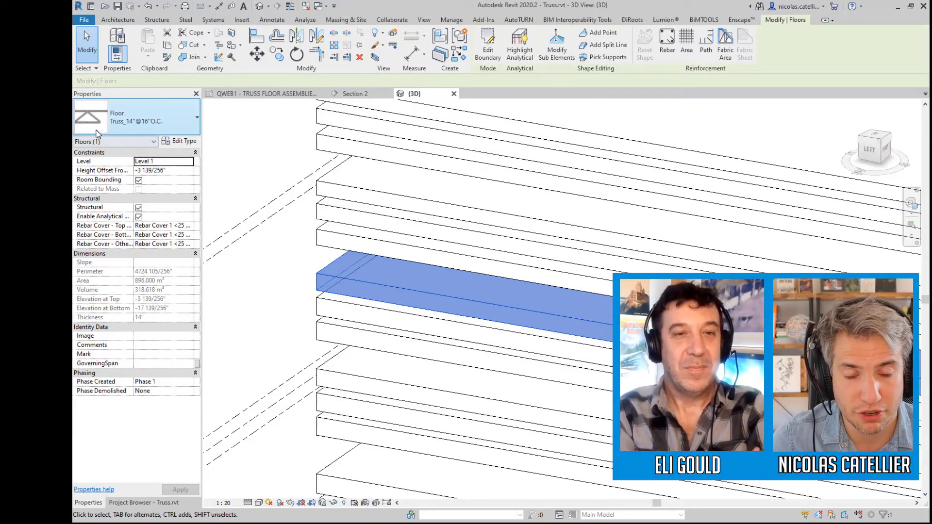
click(413, 191)
middle_drag(256, 195, 262, 200)
scroll(323, 190, up, 2)
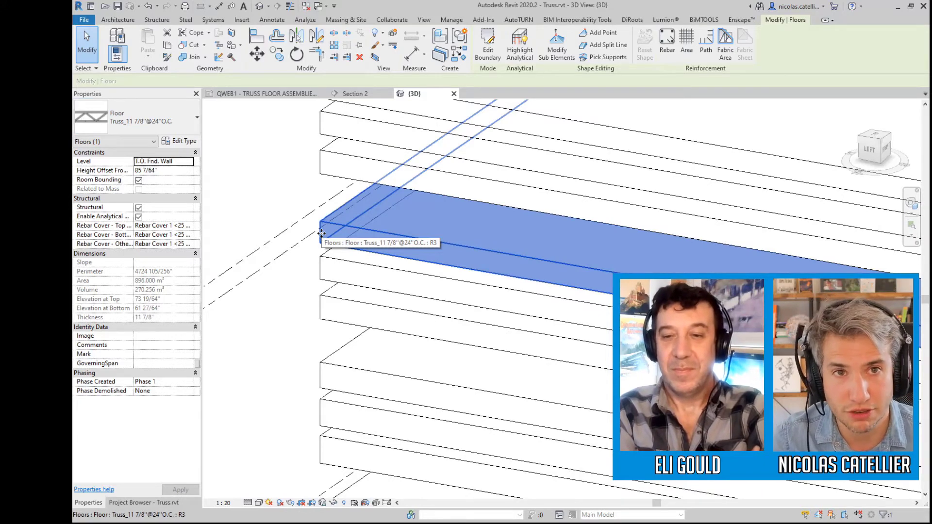
middle_drag(417, 291, 374, 273)
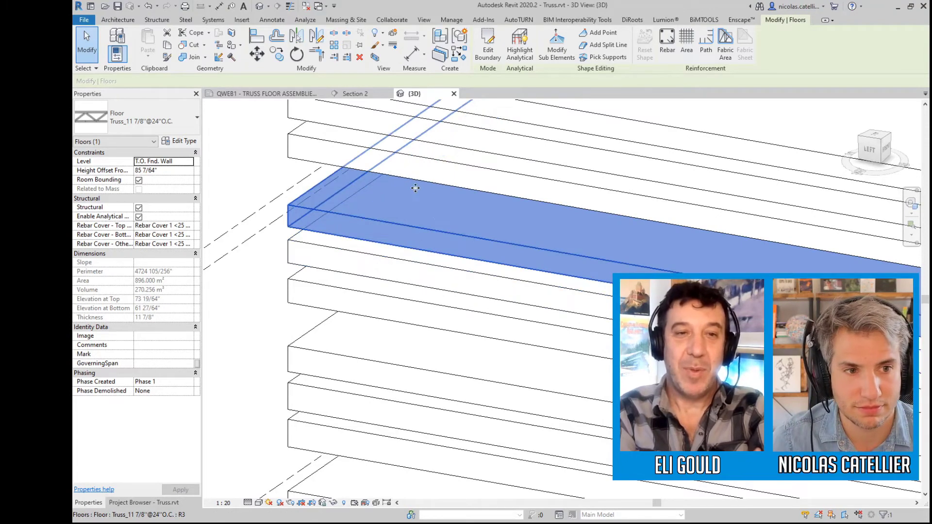
Check the type's Edit Assembly layers (11 7/8" Truss, Profil_Truss deck), then close without changes.
click(180, 141)
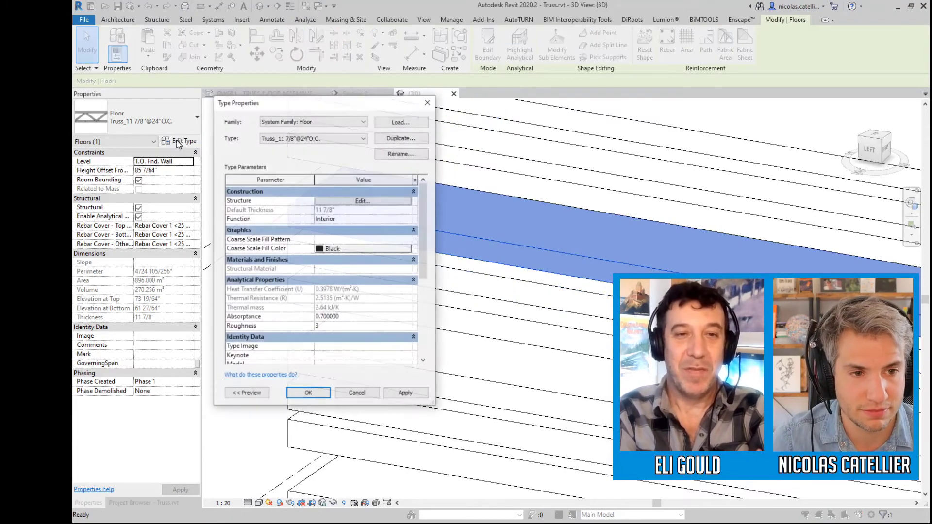
click(293, 196)
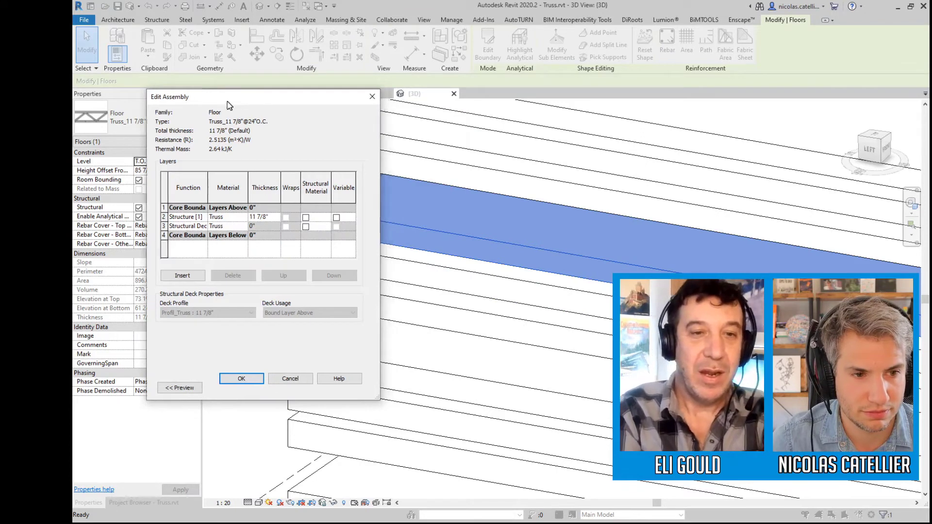
click(279, 378)
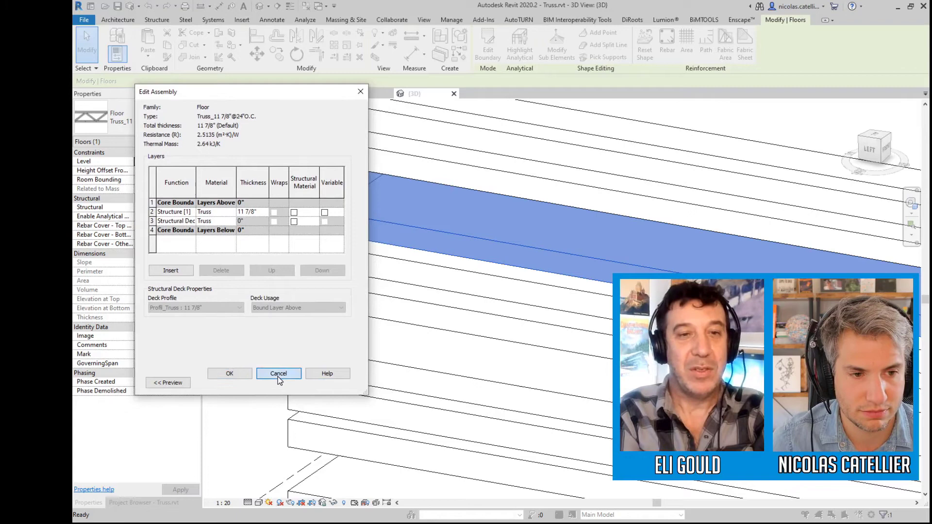
Scroll the Type Properties list down to the Spacing parameter of 24".
scroll(268, 300, down, 2)
scroll(268, 300, down, 3)
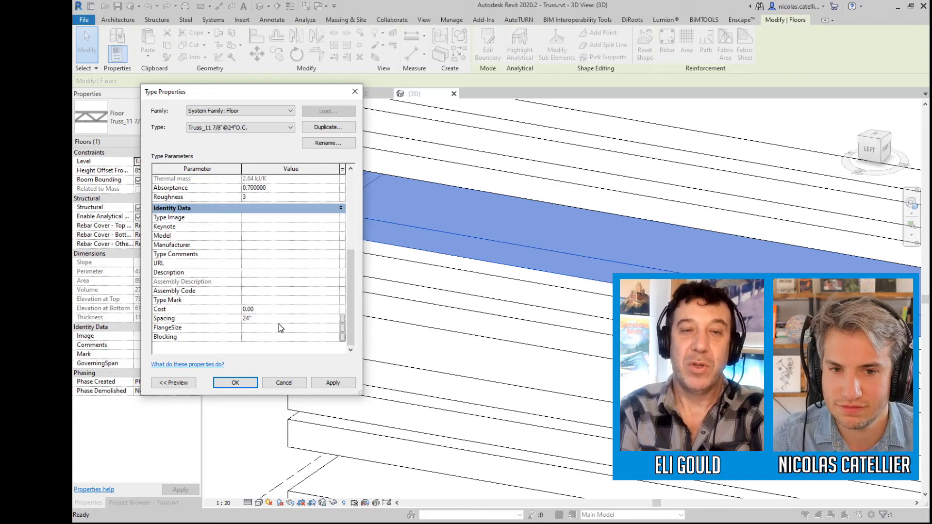
Accept Type Properties, return to the QWEB1 sheet, and clear the floor selection.
click(231, 383)
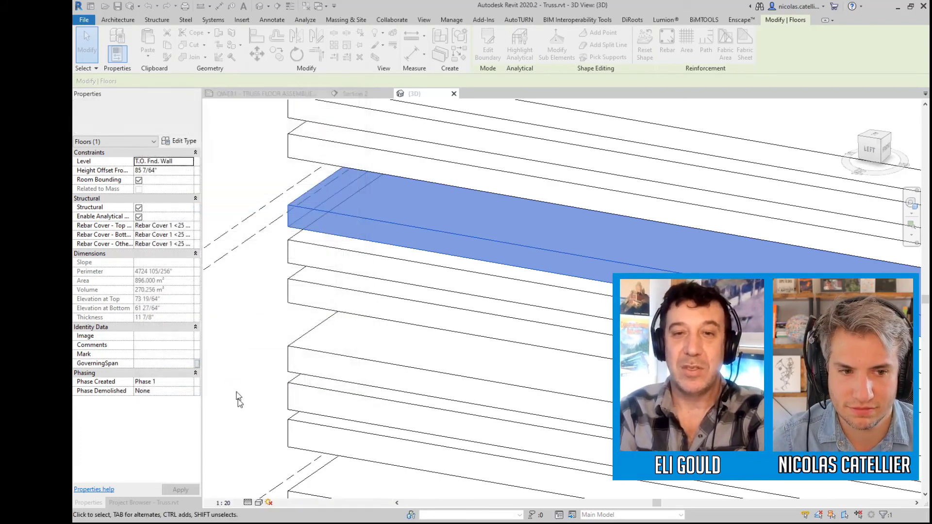
click(251, 95)
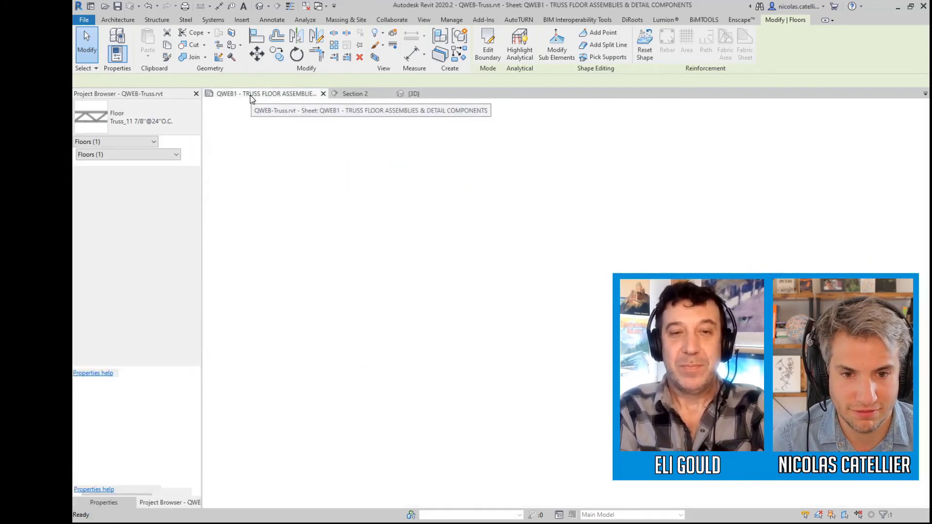
key(Escape)
Bring the Detail Components table, above Floor Assemblies, into view on the sheet.
scroll(381, 247, down, 5)
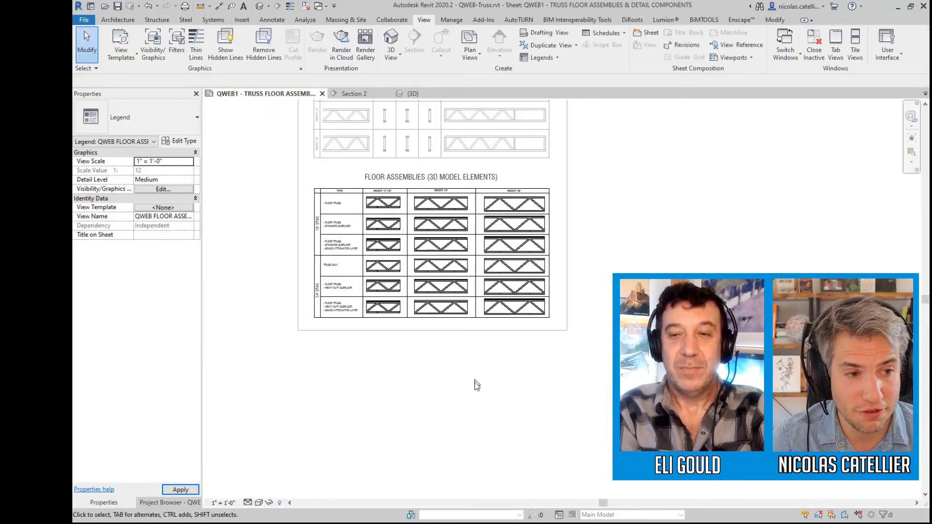
click(333, 326)
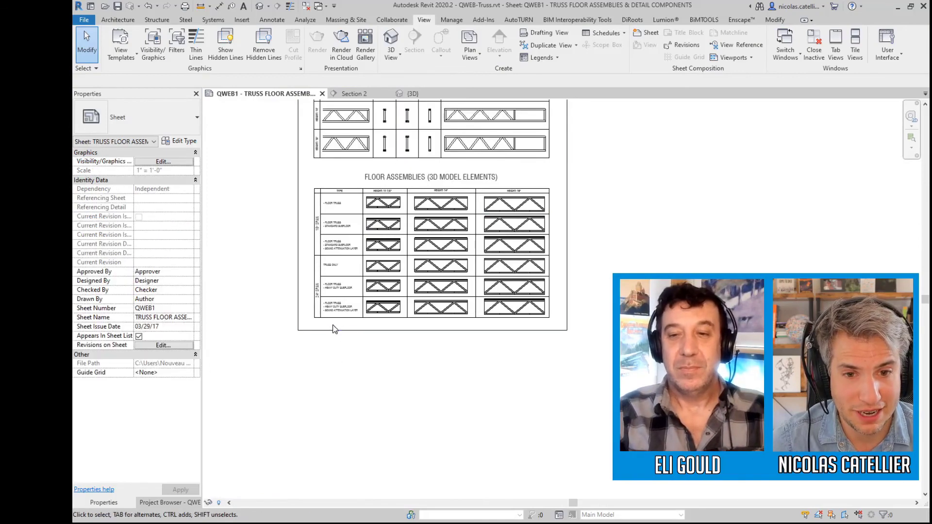
middle_drag(333, 327, 318, 395)
scroll(399, 292, up, 3)
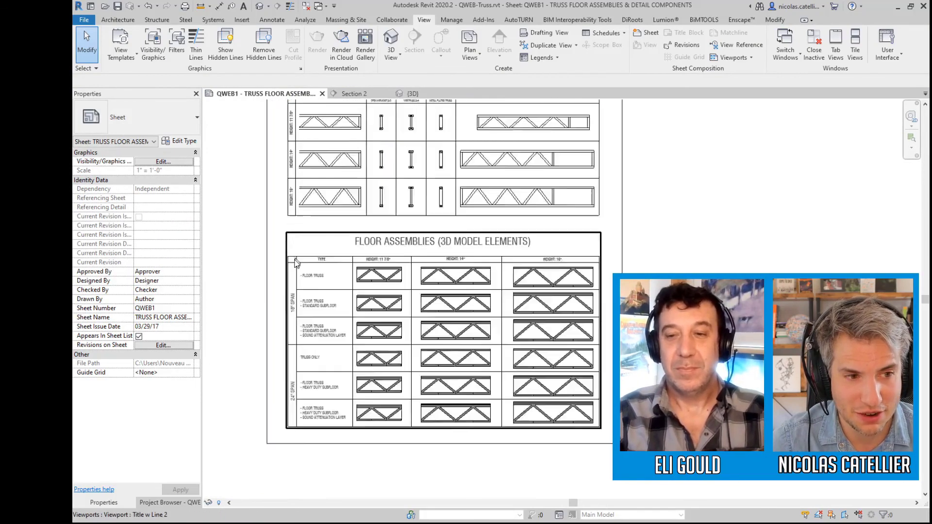
middle_drag(399, 293, 381, 296)
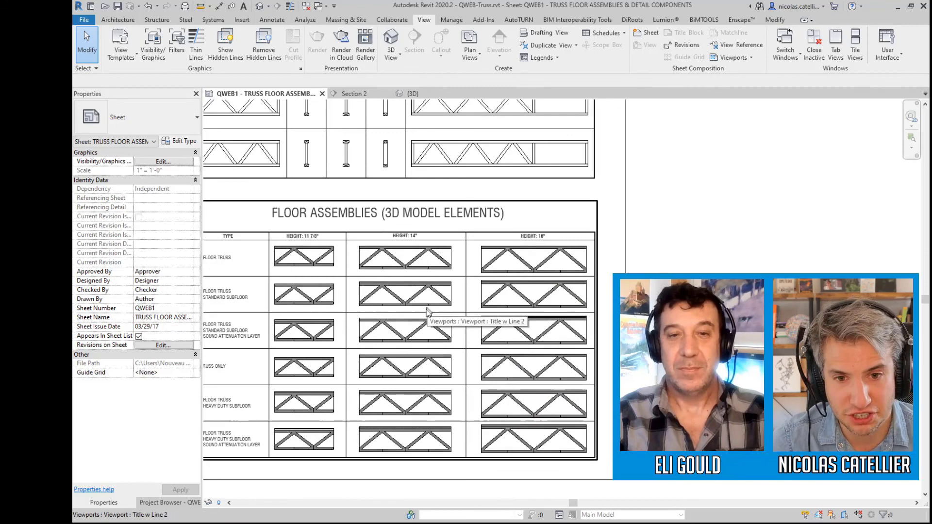
middle_drag(391, 194, 399, 347)
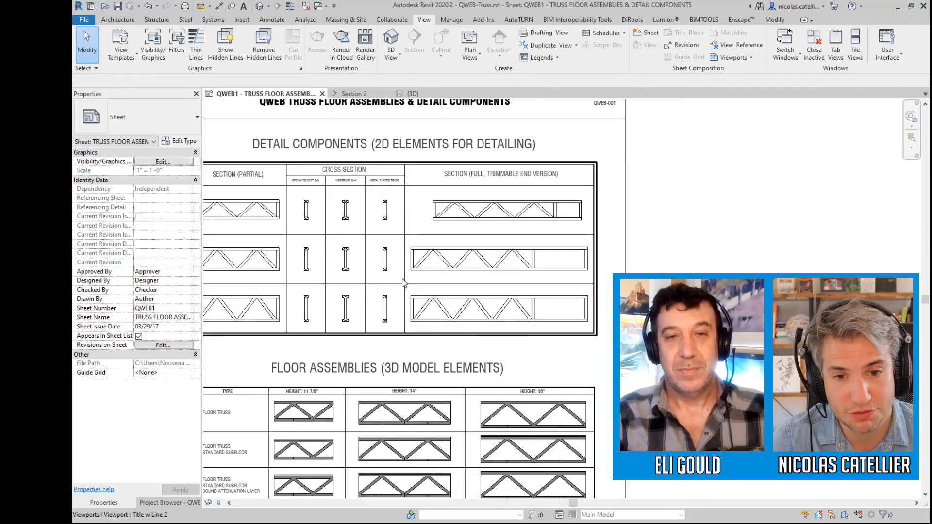